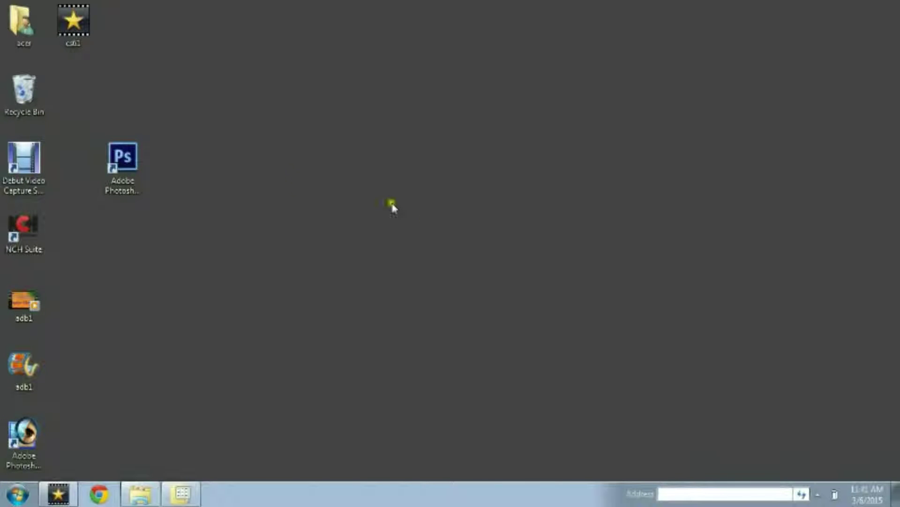
pyautogui.click(134, 161)
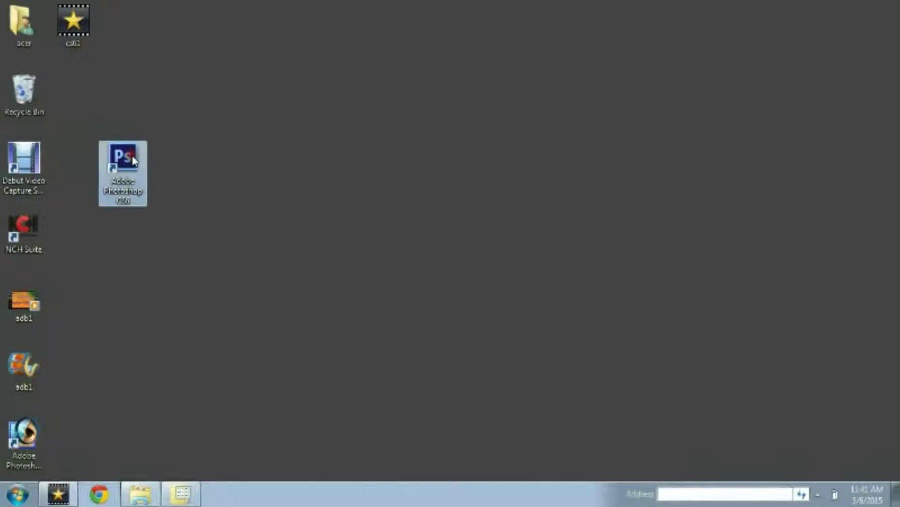
pyautogui.doubleClick(135, 161)
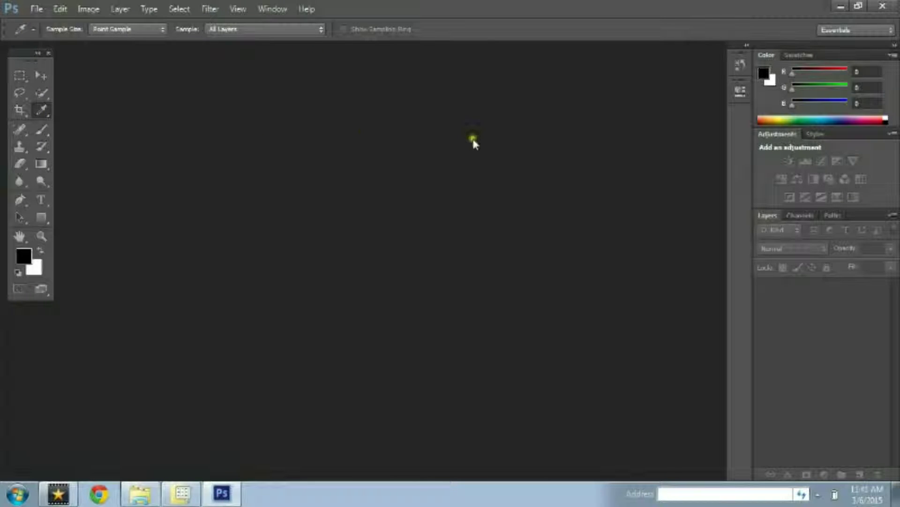
pyautogui.click(883, 7)
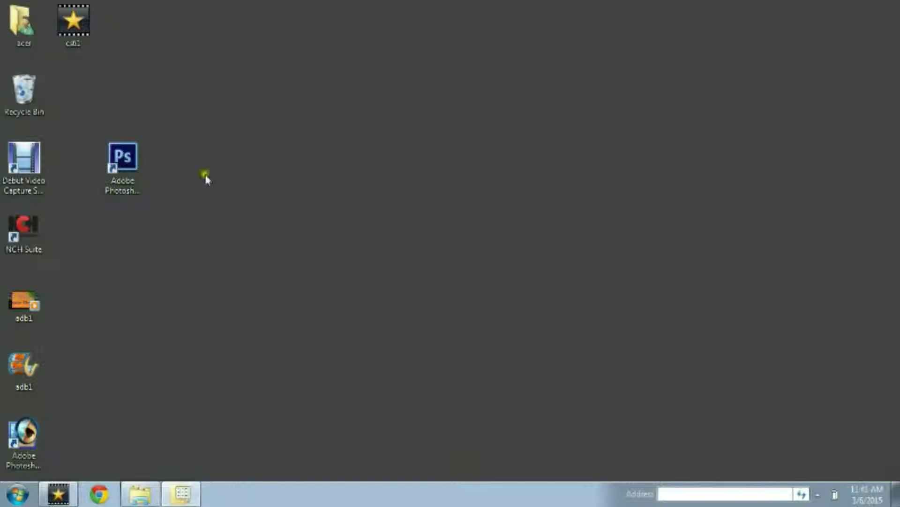
# Step: Launch Adobe Photoshop CS6 from the Adobe Master Collection CS6 group among the installed programs
pyautogui.click(9, 491)
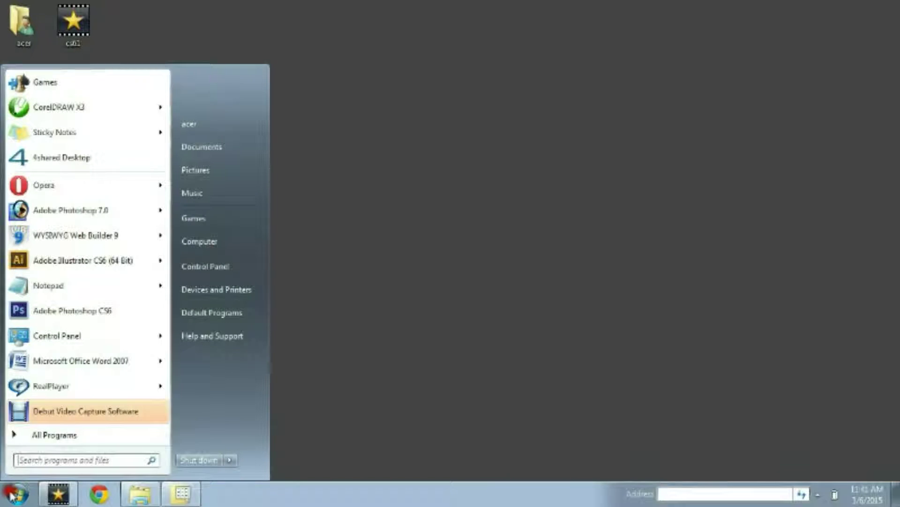
pyautogui.click(54, 436)
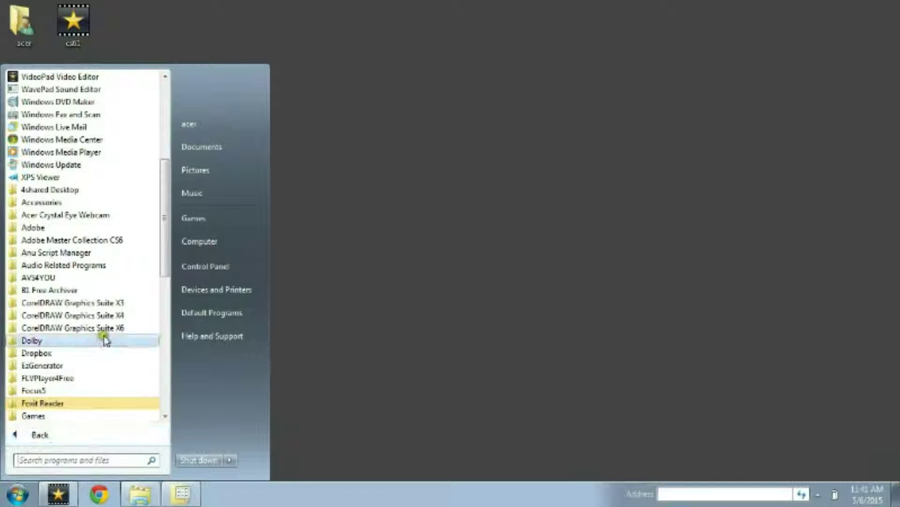
pyautogui.click(98, 240)
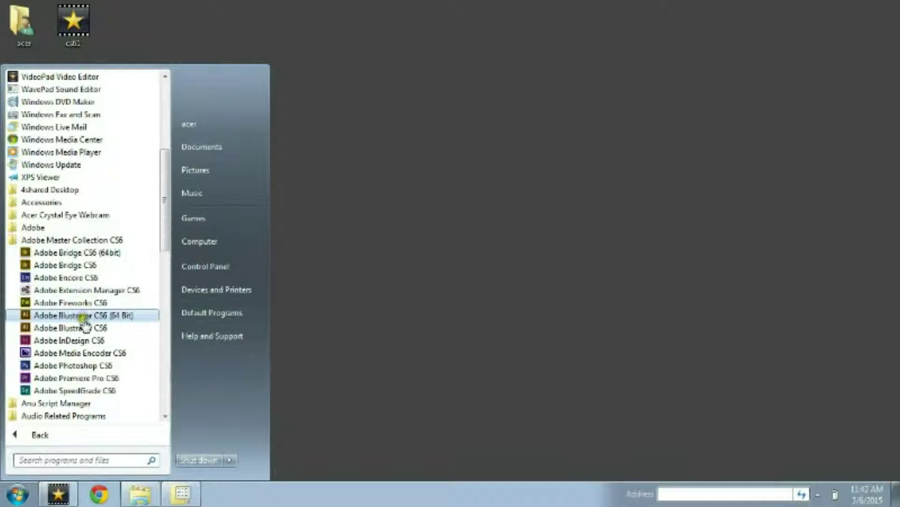
pyautogui.click(84, 361)
pyautogui.click(83, 366)
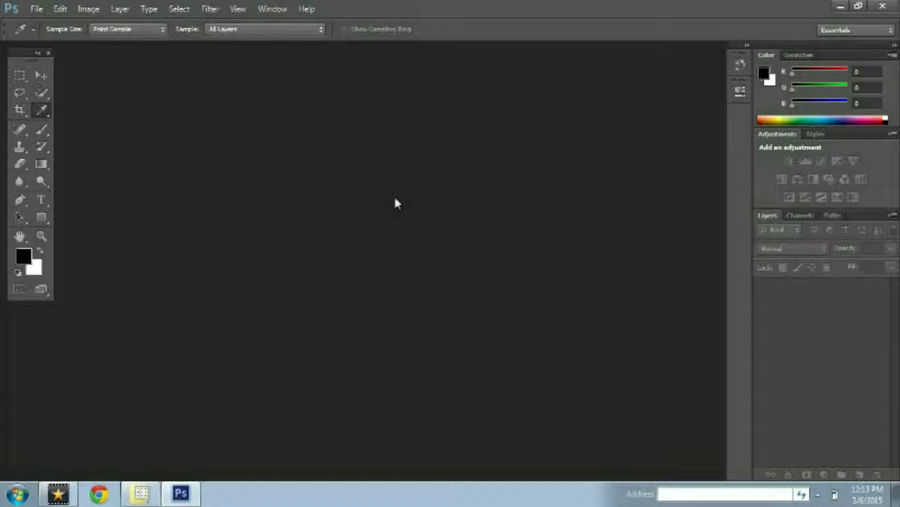
# Step: Start a new document, name it design100 and choose the Custom preset
pyautogui.click(36, 9)
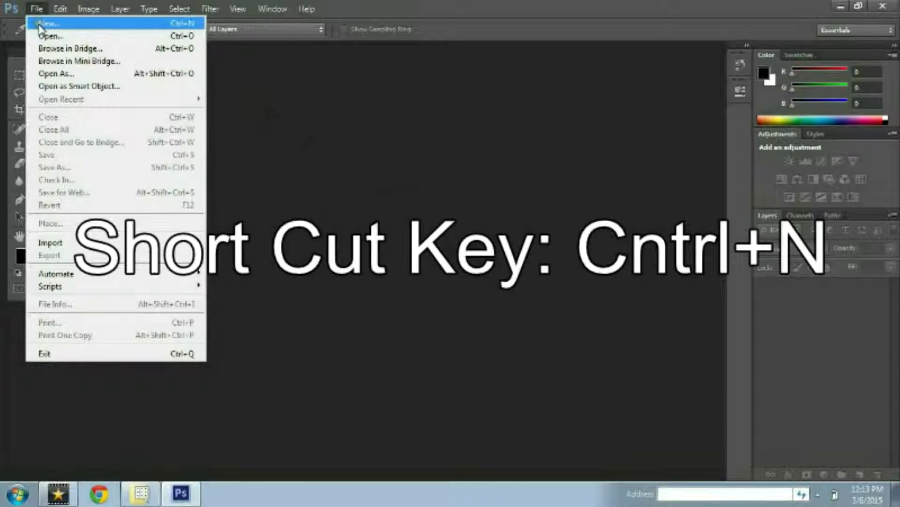
pyautogui.click(40, 24)
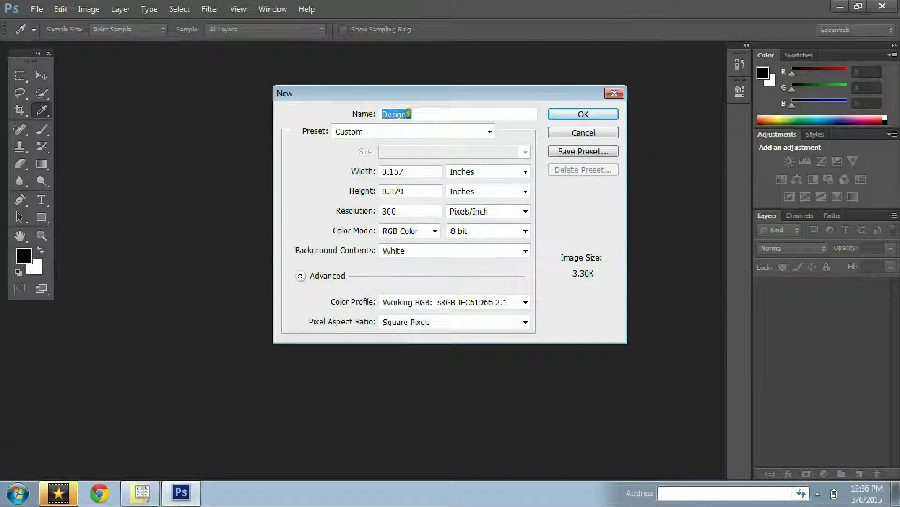
pyautogui.moveTo(389, 112)
pyautogui.mouseDown()
pyautogui.moveTo(406, 117)
pyautogui.moveTo(369, 112)
pyautogui.mouseUp()
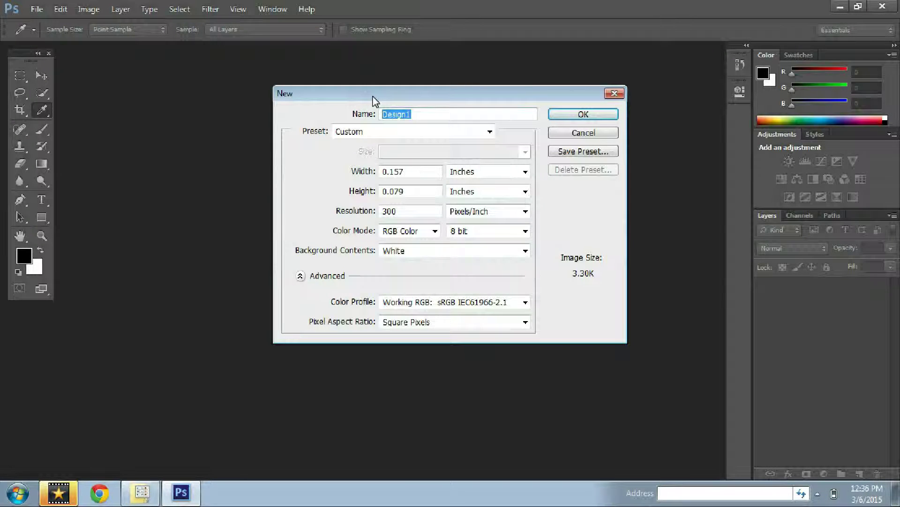
pyautogui.write('design100')
pyautogui.hotkey('ctrl', 'a')
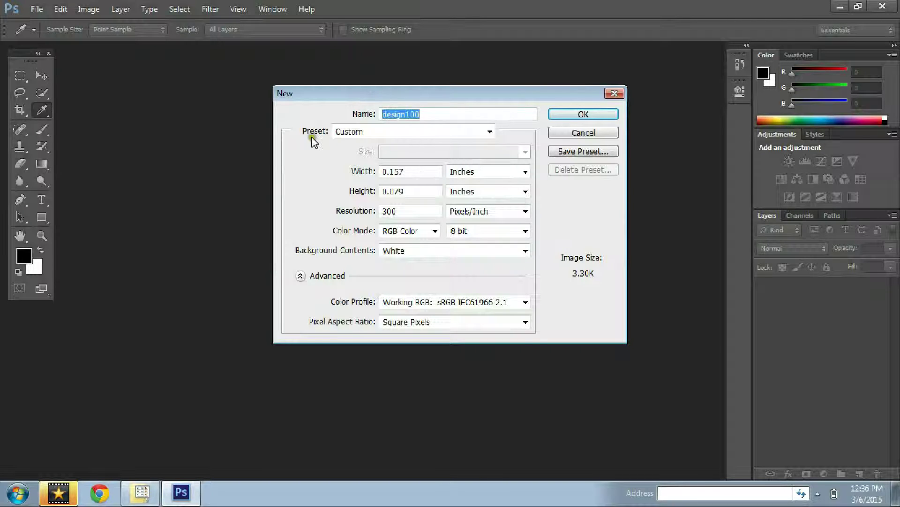
pyautogui.click(490, 133)
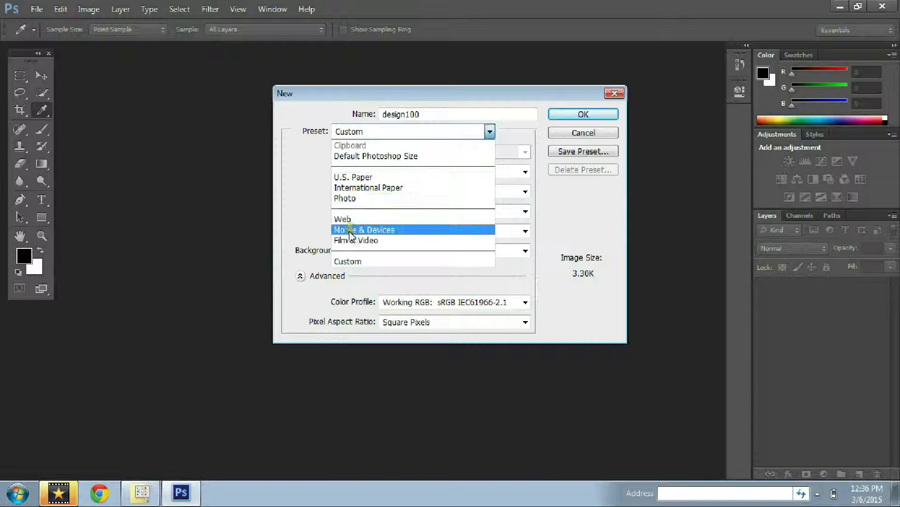
pyautogui.click(347, 261)
# Step: Examine the new document's width, height and resolution fields and the available color modes
pyautogui.moveTo(414, 170); pyautogui.dragTo(346, 177)
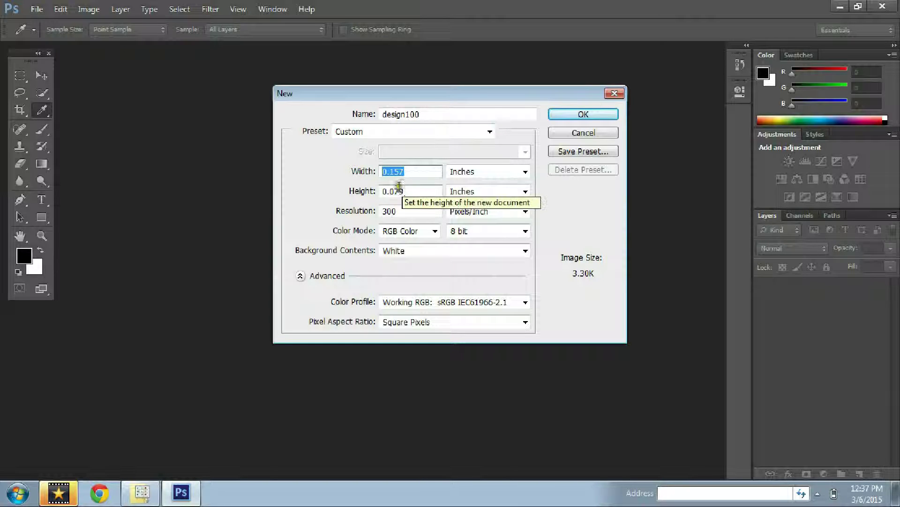
pyautogui.press('Tab')
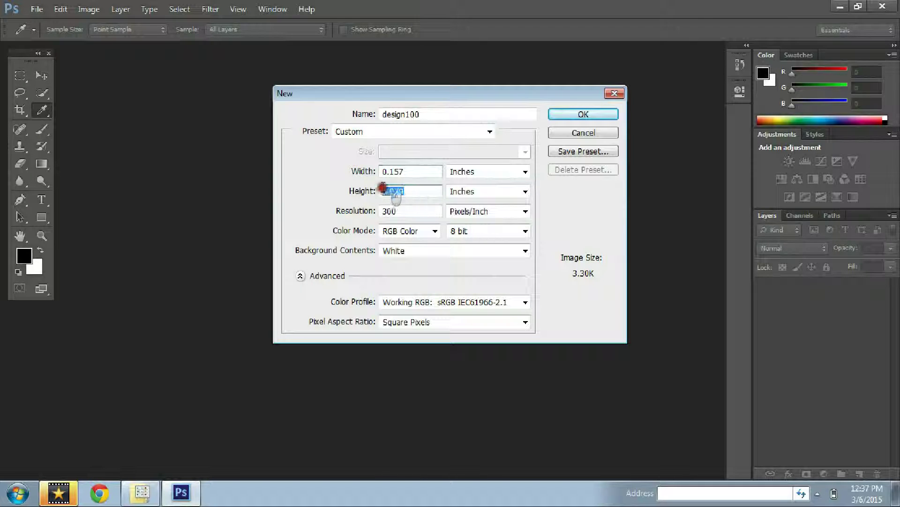
pyautogui.press('Tab')
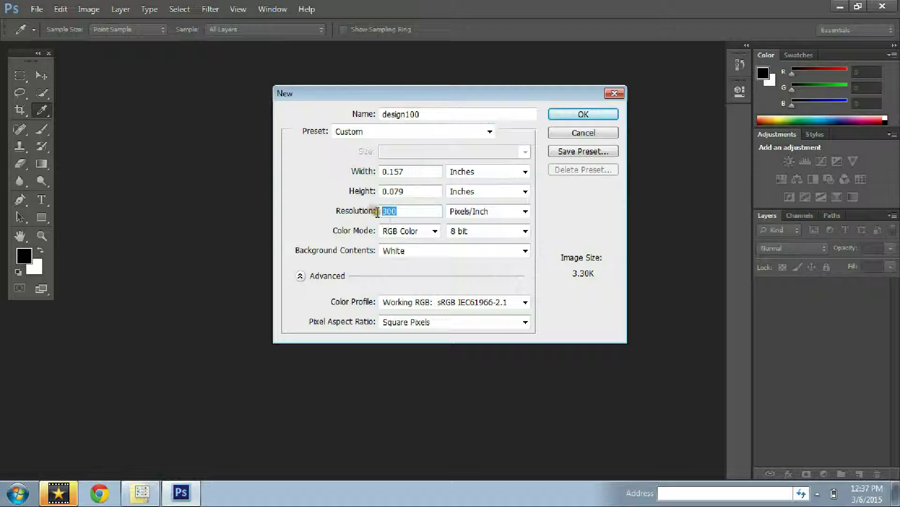
pyautogui.click(435, 231)
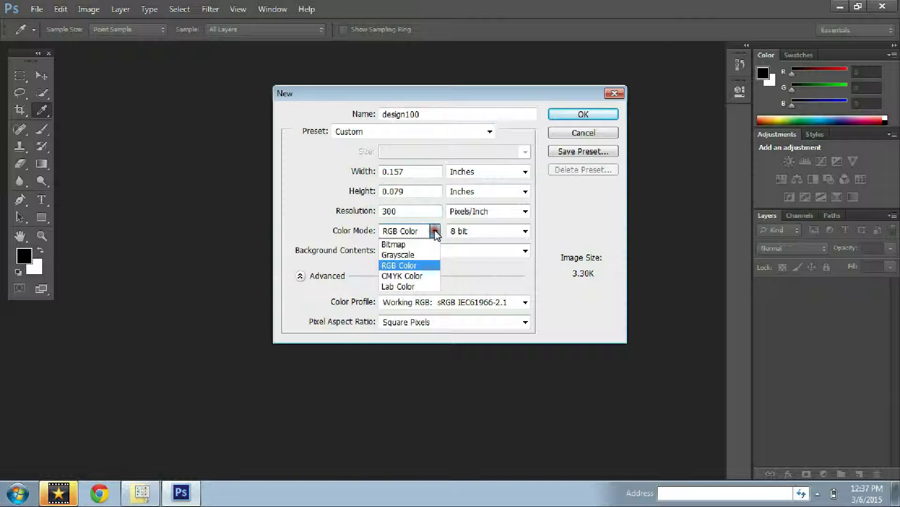
pyautogui.click(464, 261)
pyautogui.hotkey('shift', 'Tab')
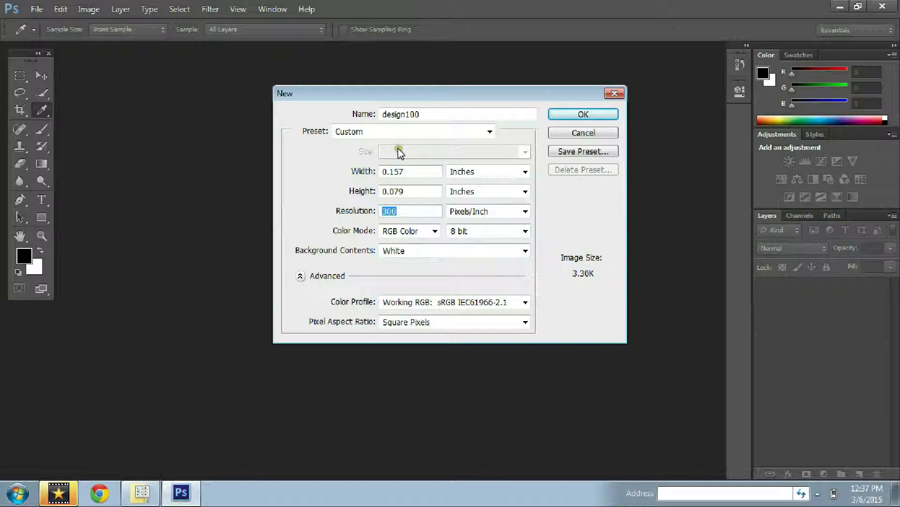
# Step: Set the new document's width to 10 inches and its height to 8 inches
pyautogui.click(406, 170)
pyautogui.moveTo(407, 169); pyautogui.dragTo(368, 171)
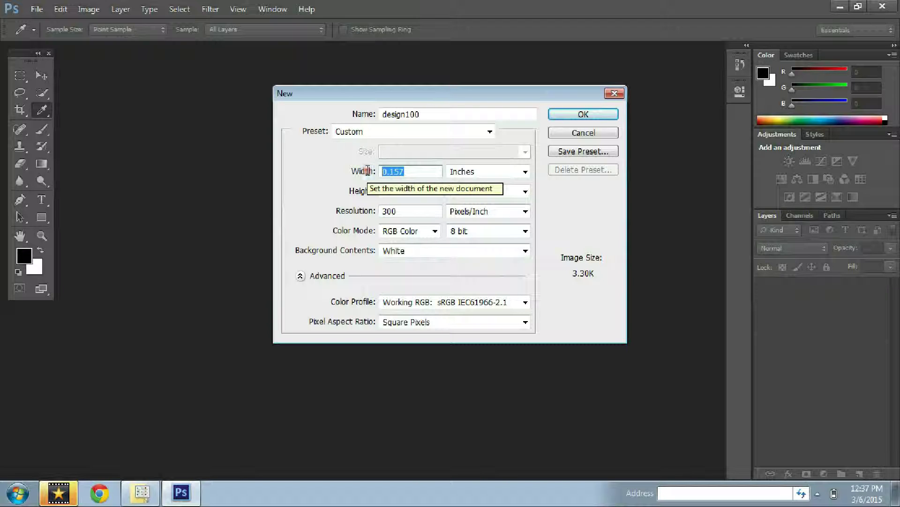
pyautogui.write('10')
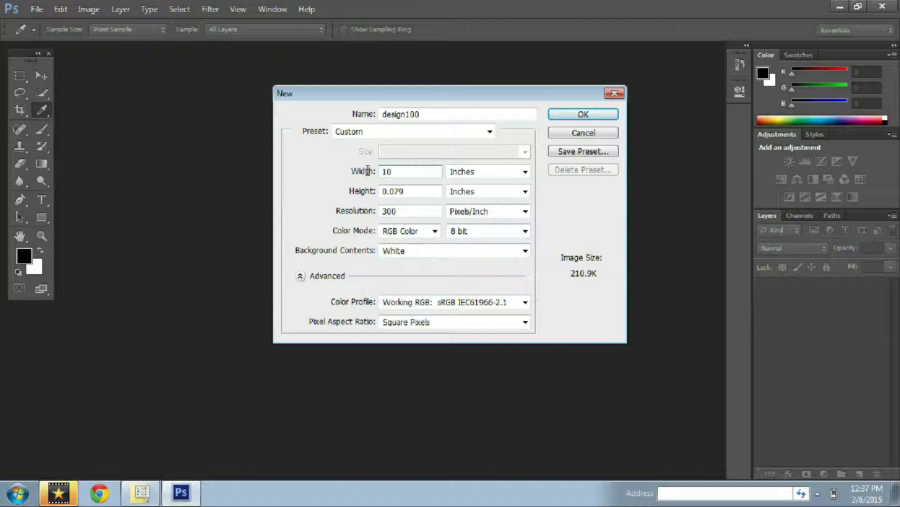
pyautogui.press('Tab')
pyautogui.press('Tab')
pyautogui.write('8')
pyautogui.press('Tab')
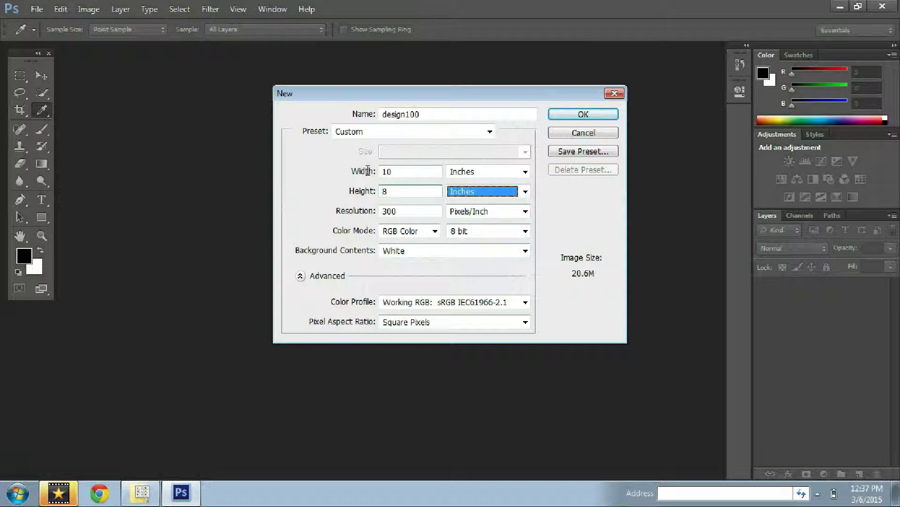
# Step: Set the new document's color mode to CMYK Color
pyautogui.press('Tab')
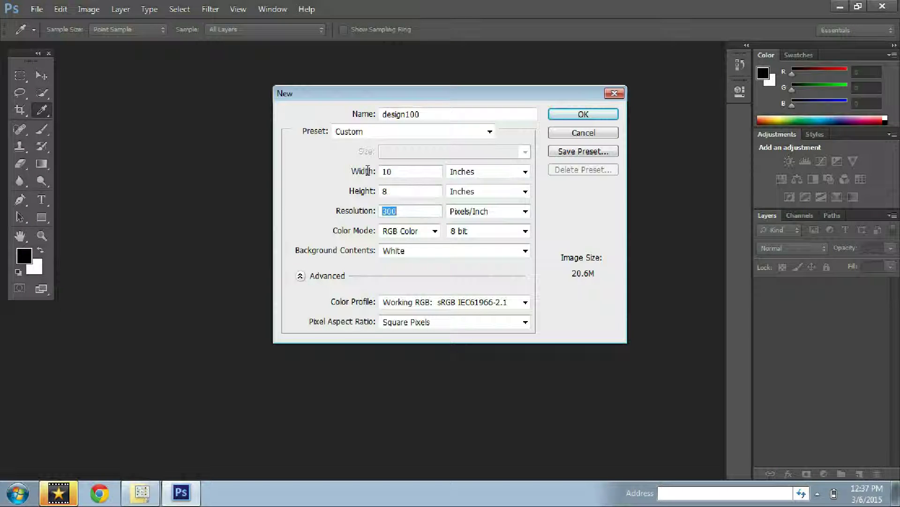
pyautogui.press('Tab')
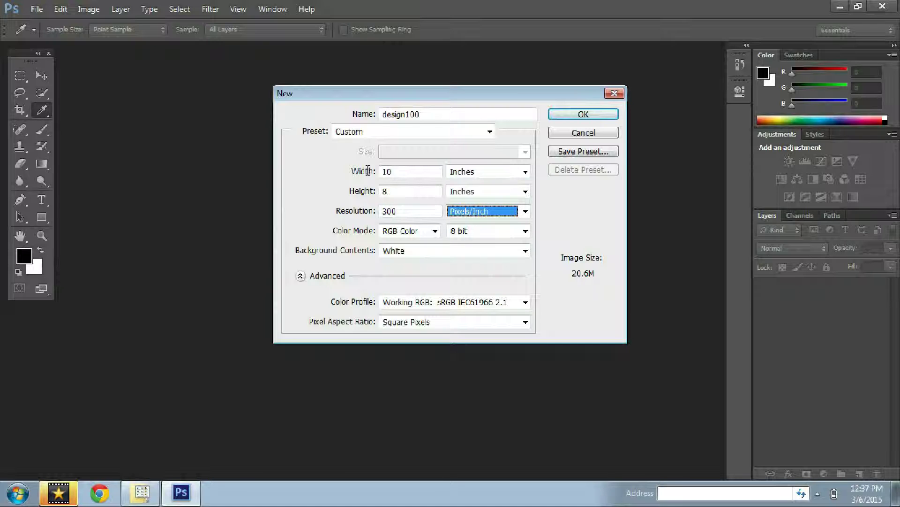
pyautogui.press('Tab')
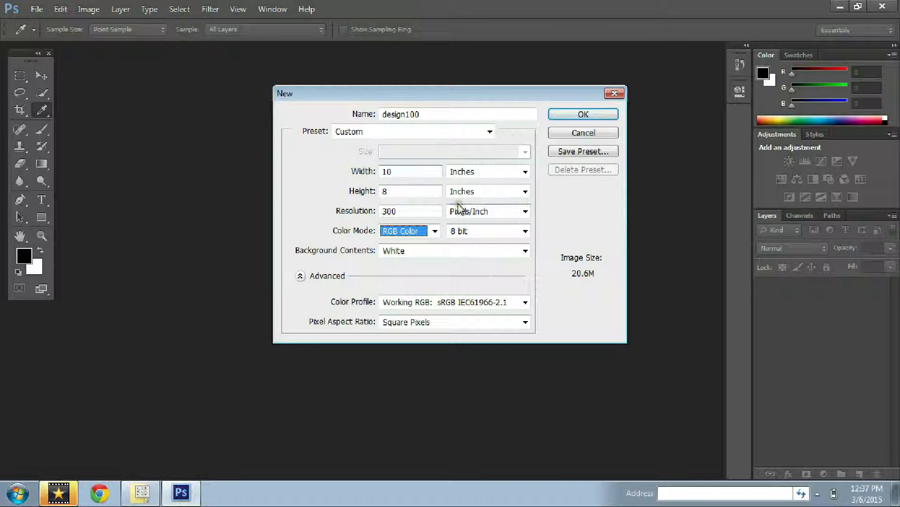
pyautogui.click(435, 230)
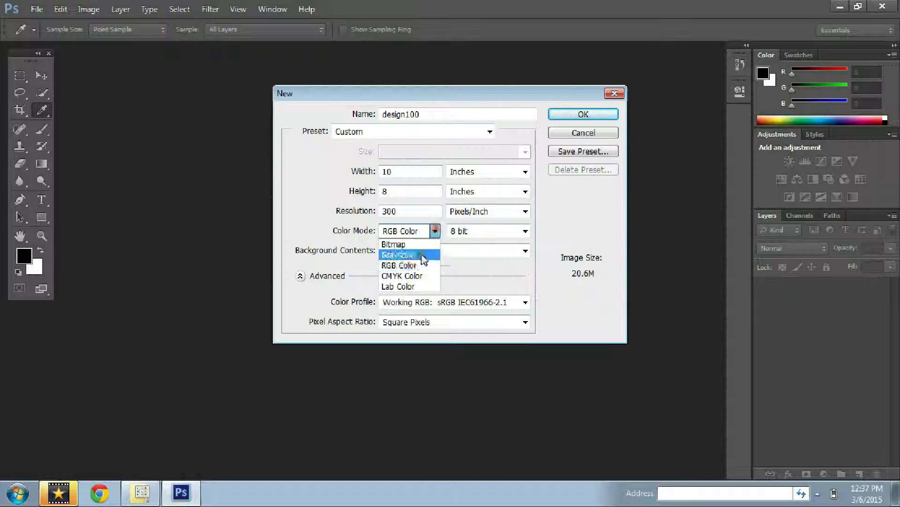
pyautogui.click(411, 280)
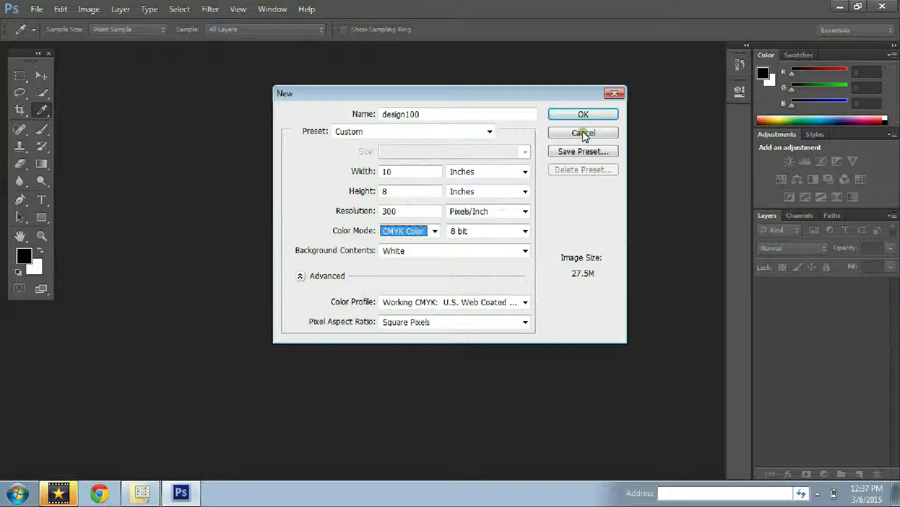